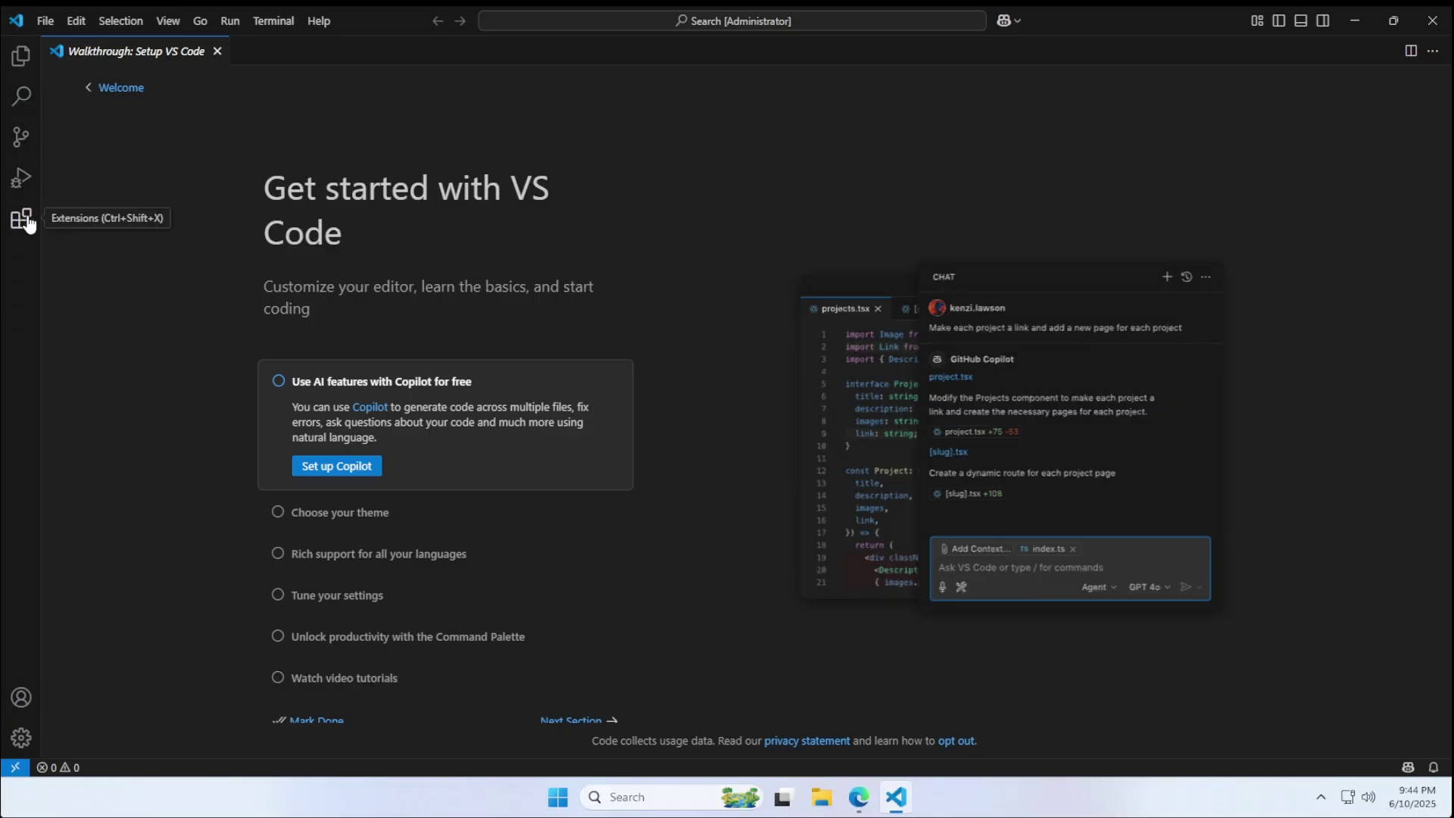
Step: Install the Cline extension from the marketplace and start its own-API-key setup
click(31, 322)
text(cline)
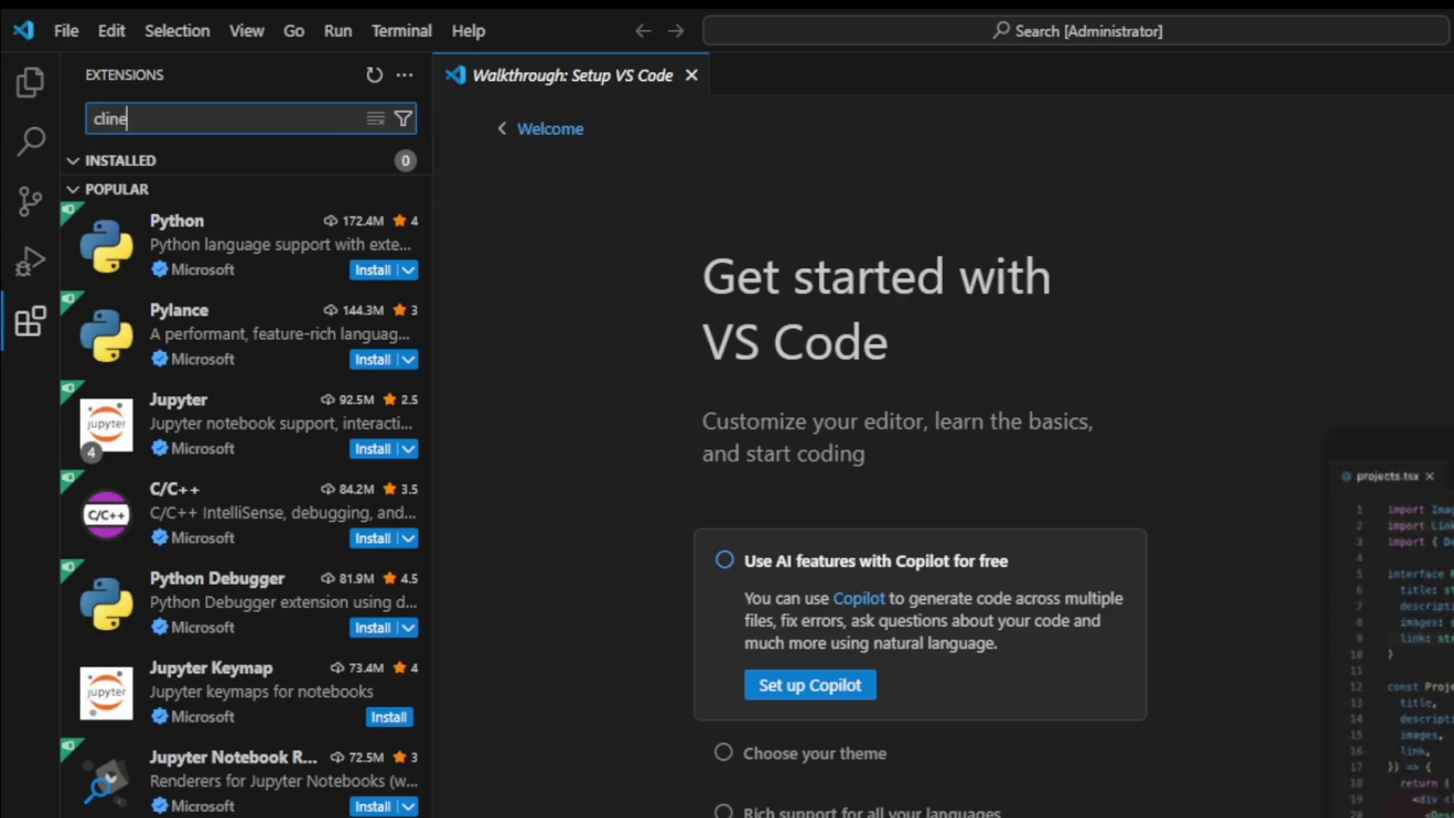
key(Down)
key(Return)
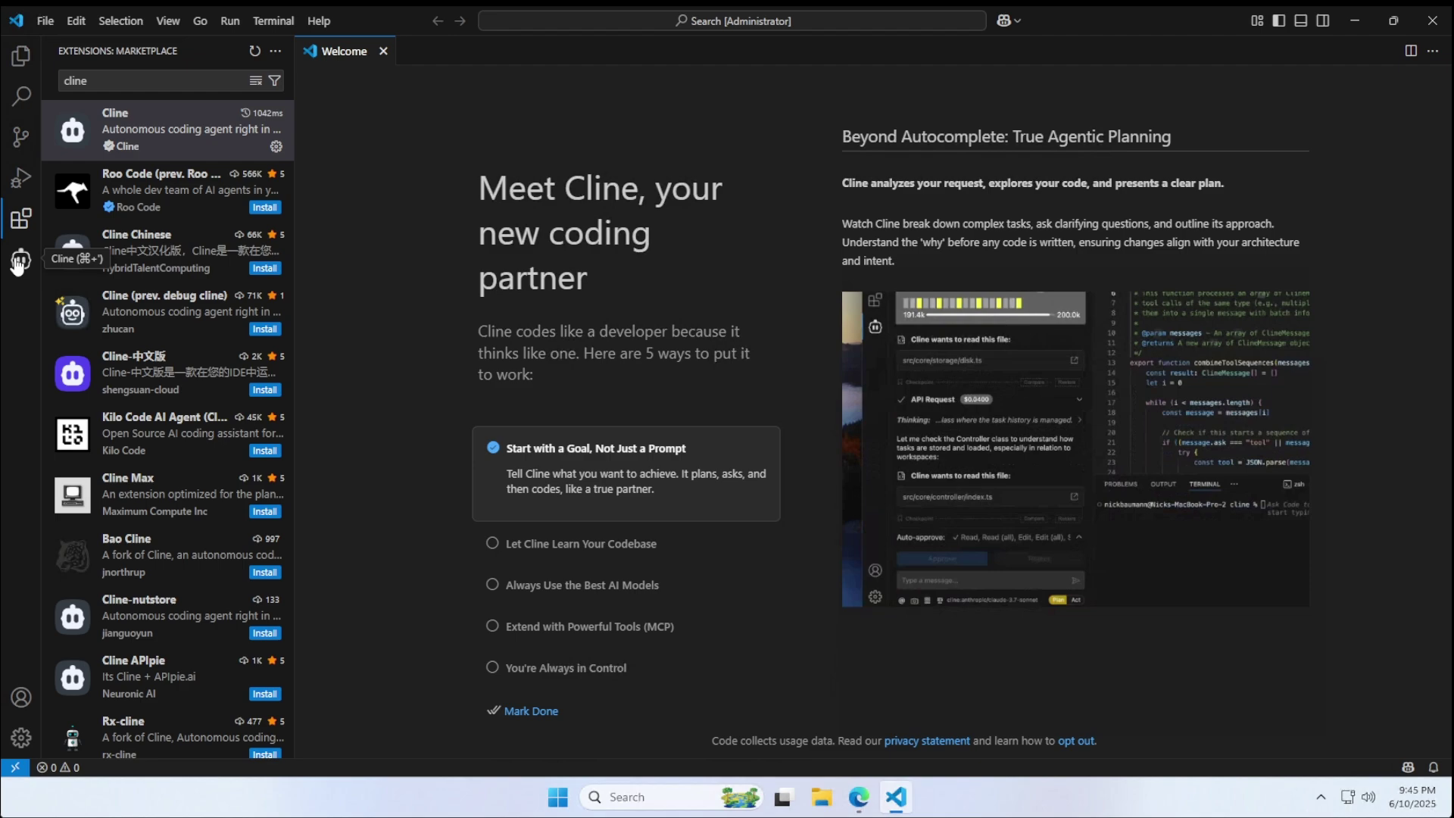
click(20, 262)
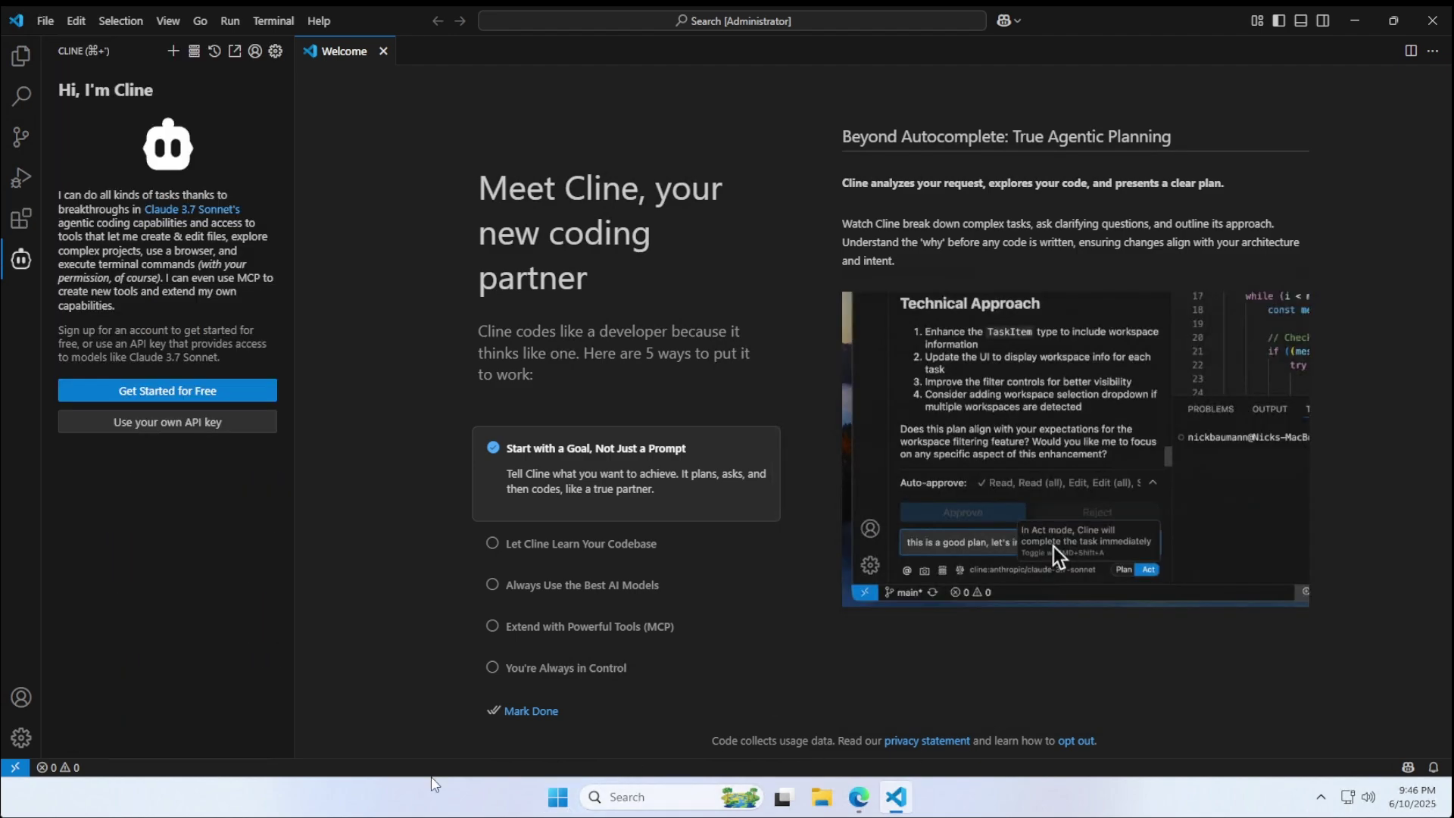
click(227, 430)
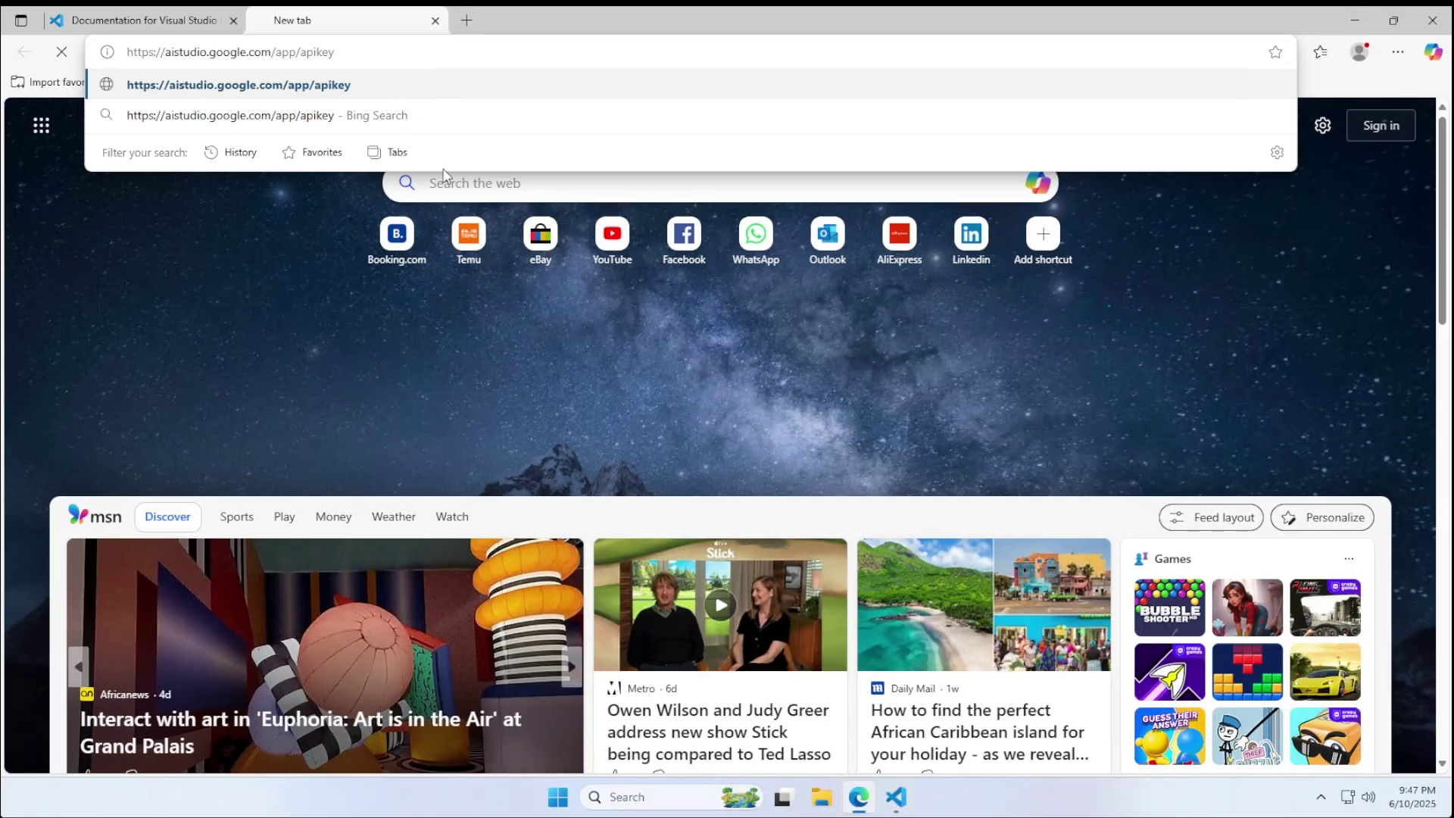
Step: Sign in to the AI Studio API key page and try creating a key, which fails
key(Return)
text(cco)
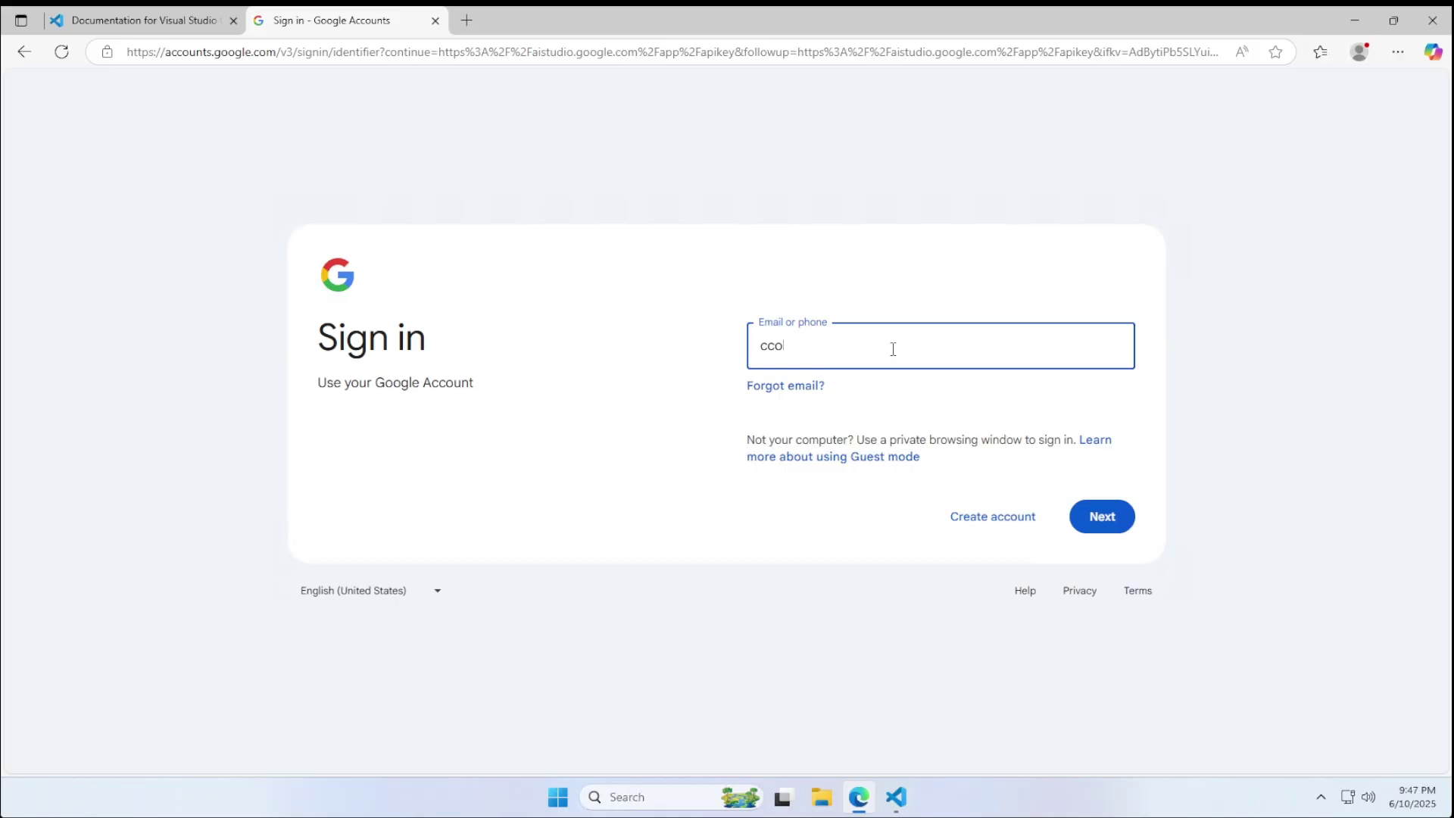
key(Return)
key(Return)
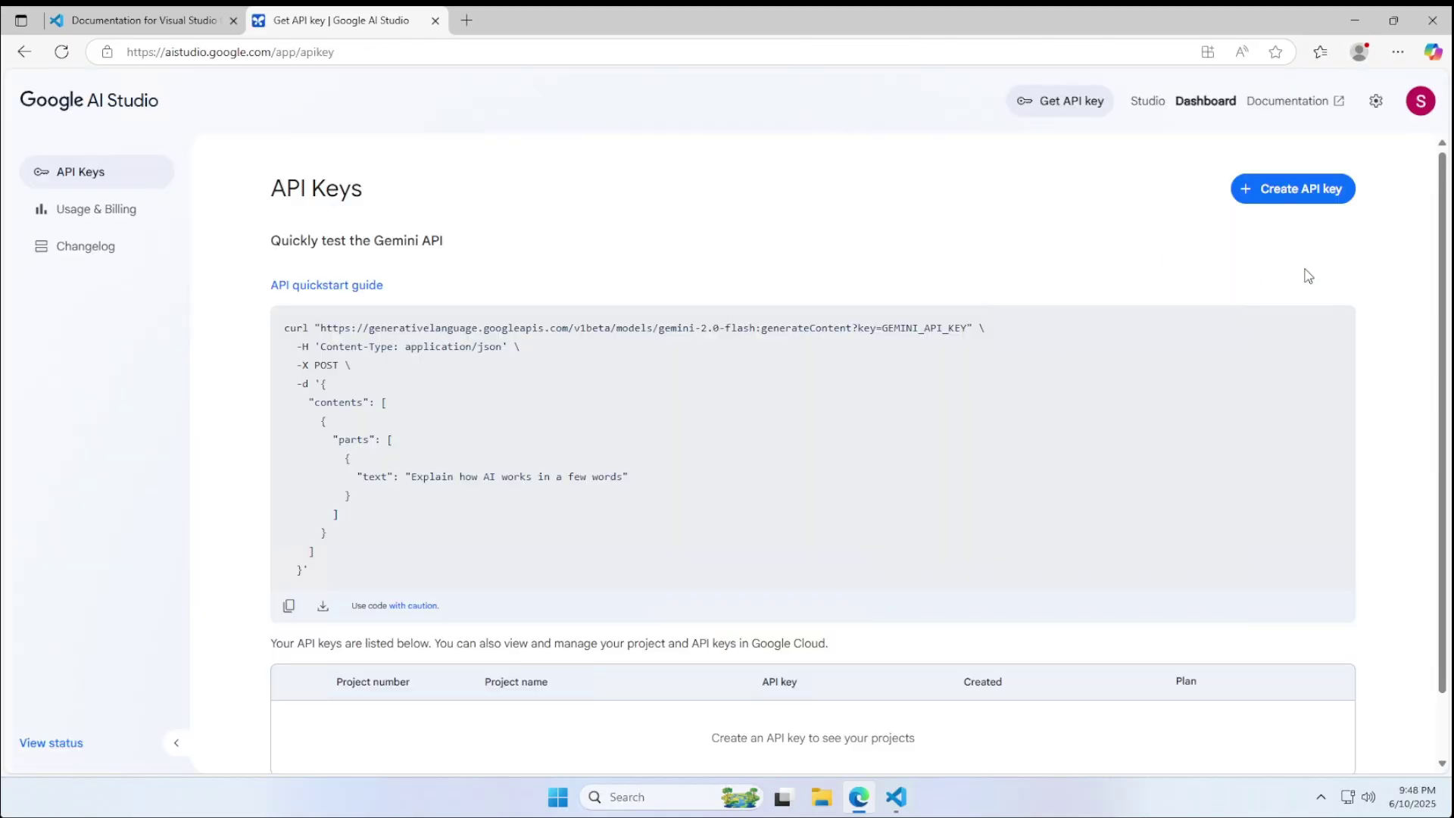
click(1295, 198)
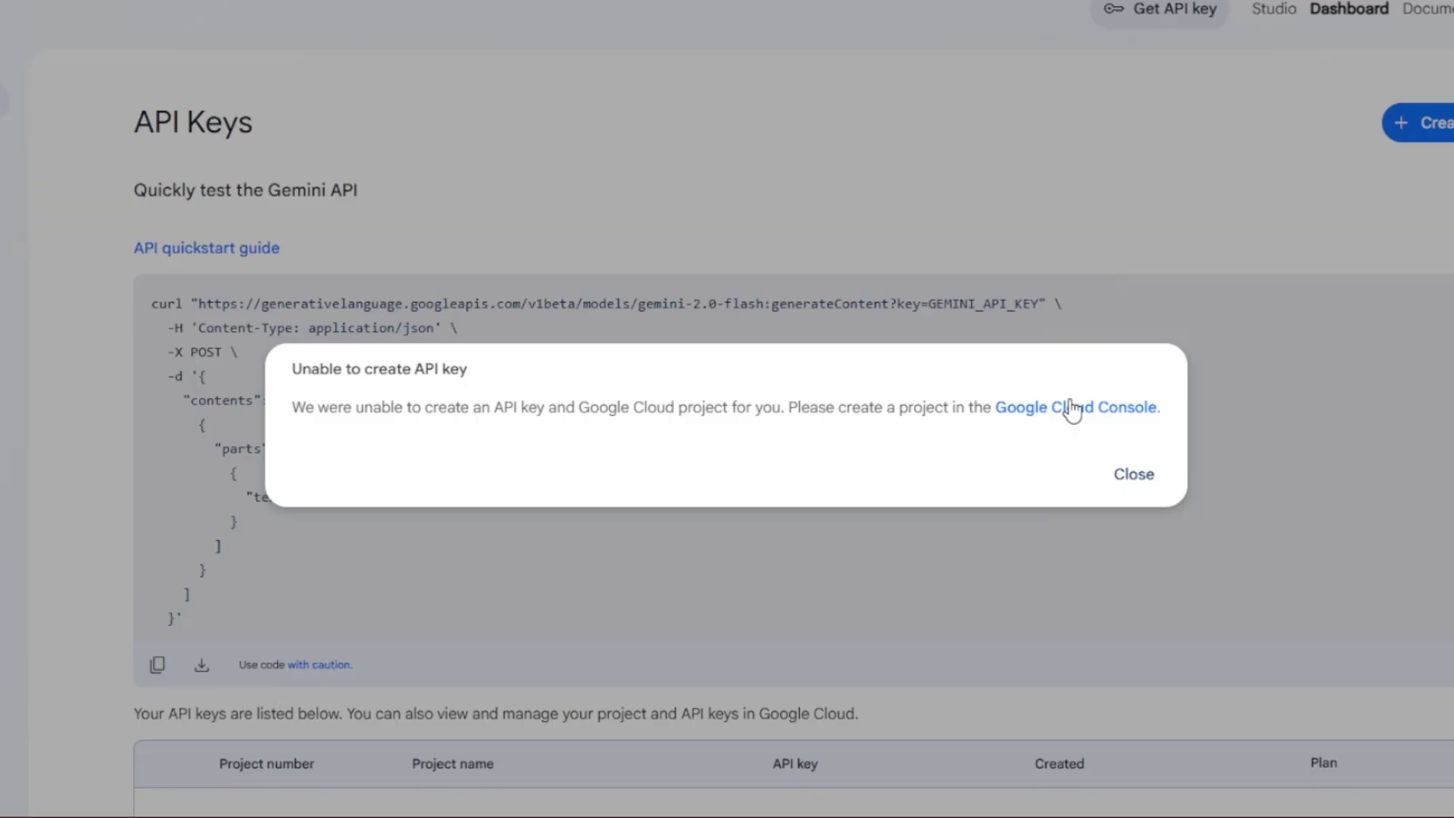
Step: Create a Google Cloud project named Gemini
click(1071, 410)
key(ctrl+a)
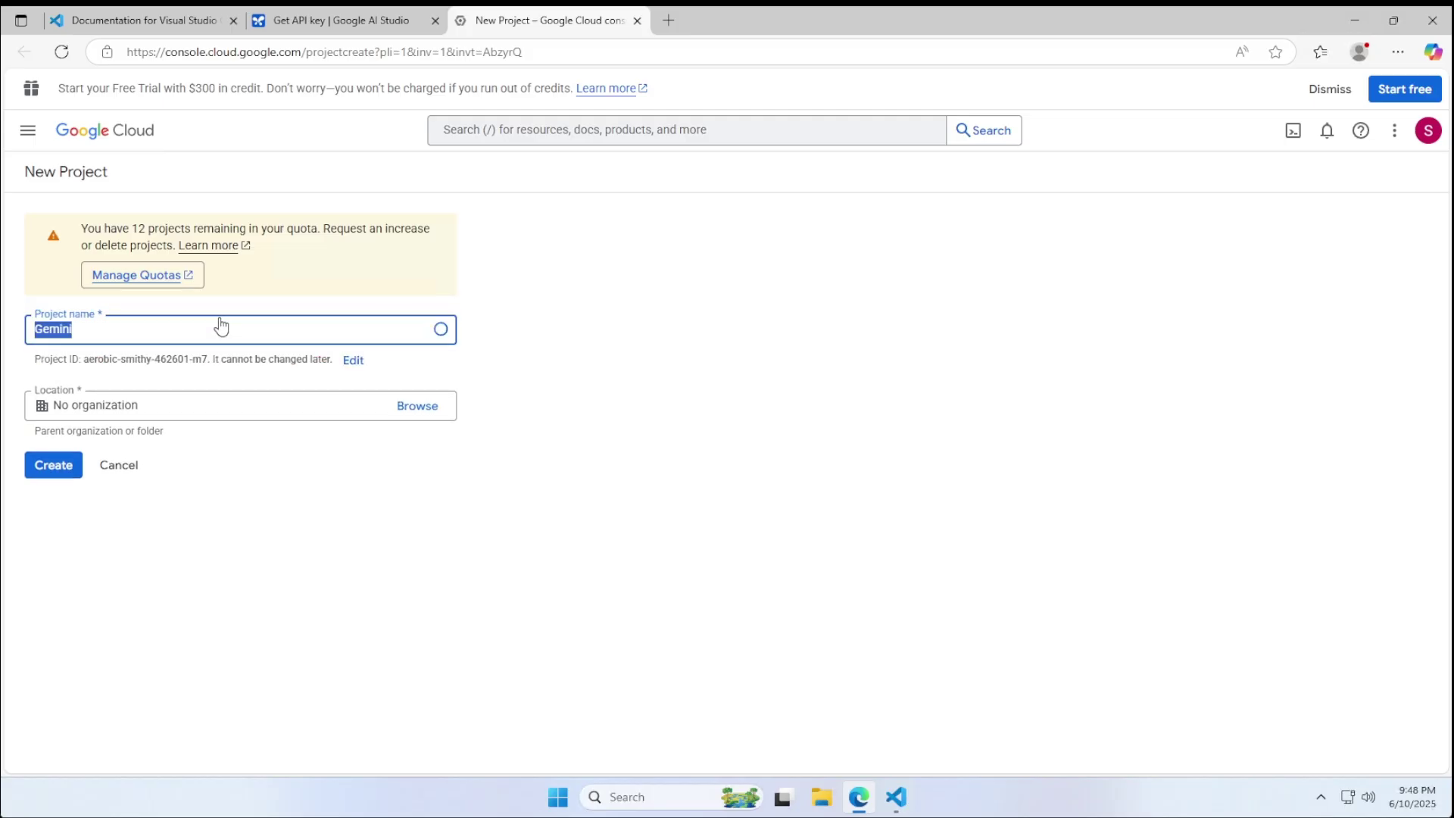
click(53, 465)
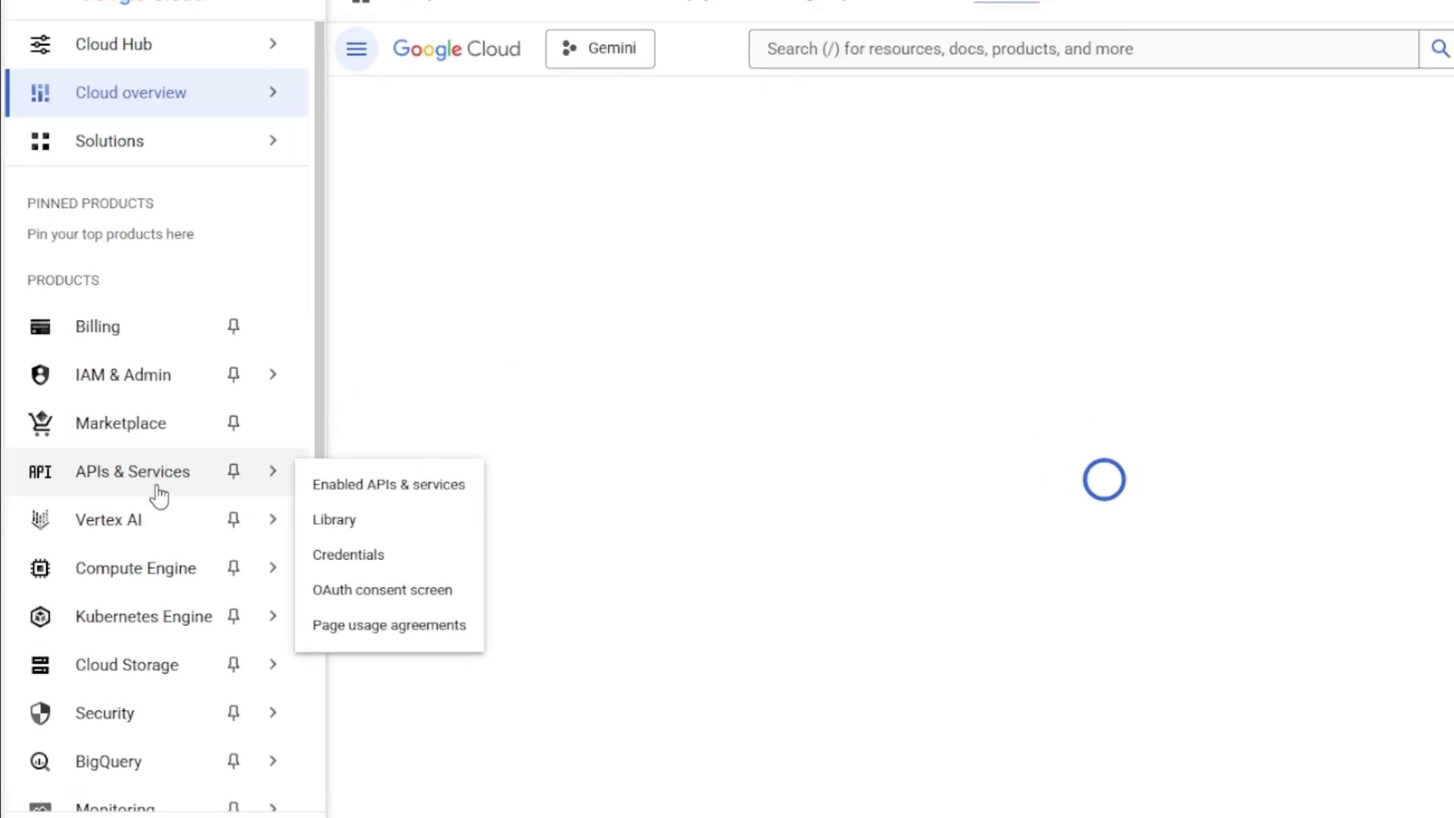
Step: Find the Gemini API in the APIs & Services library and open its page
click(158, 488)
click(471, 221)
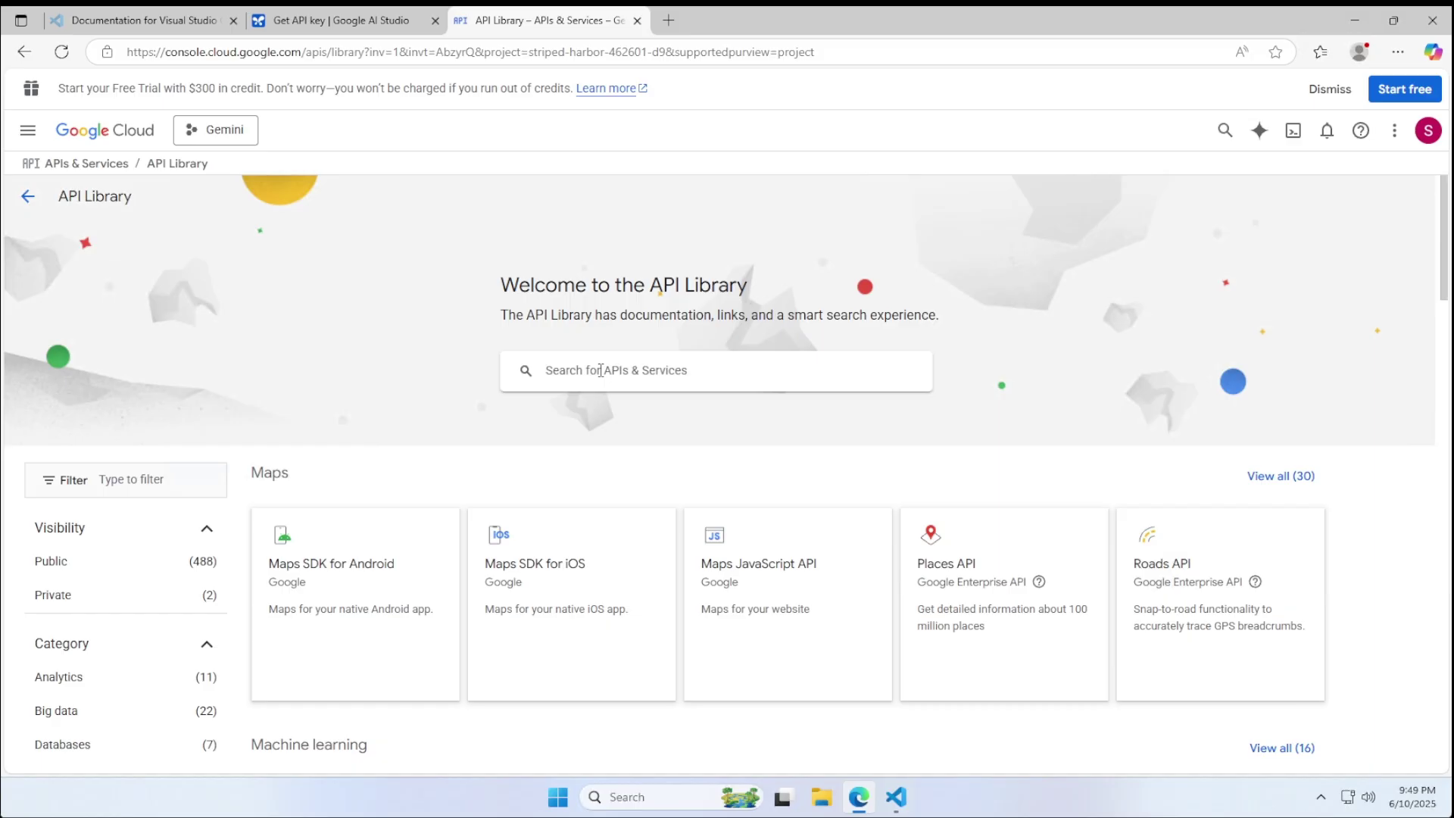
click(600, 370)
text(gemini)
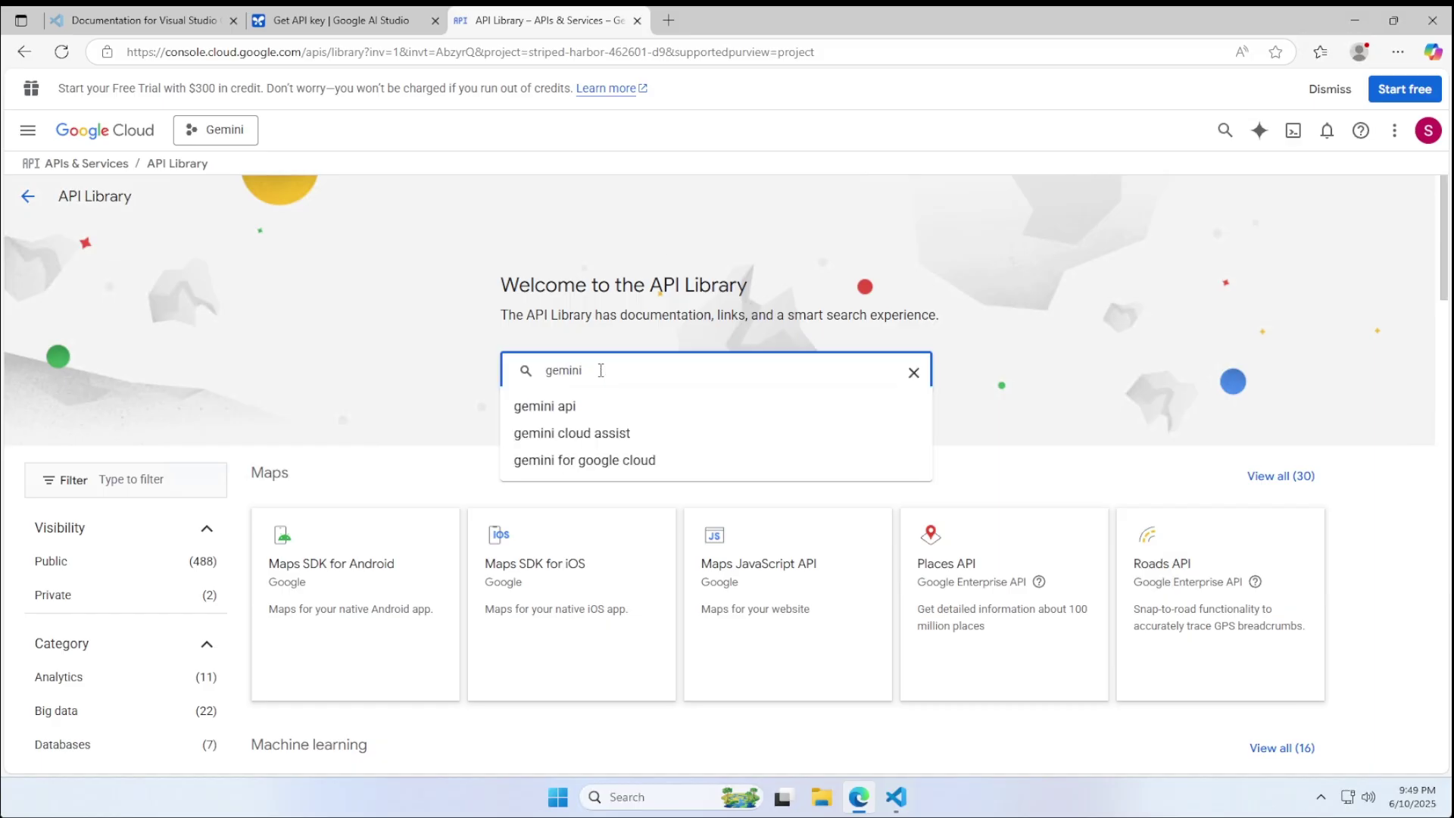
click(557, 406)
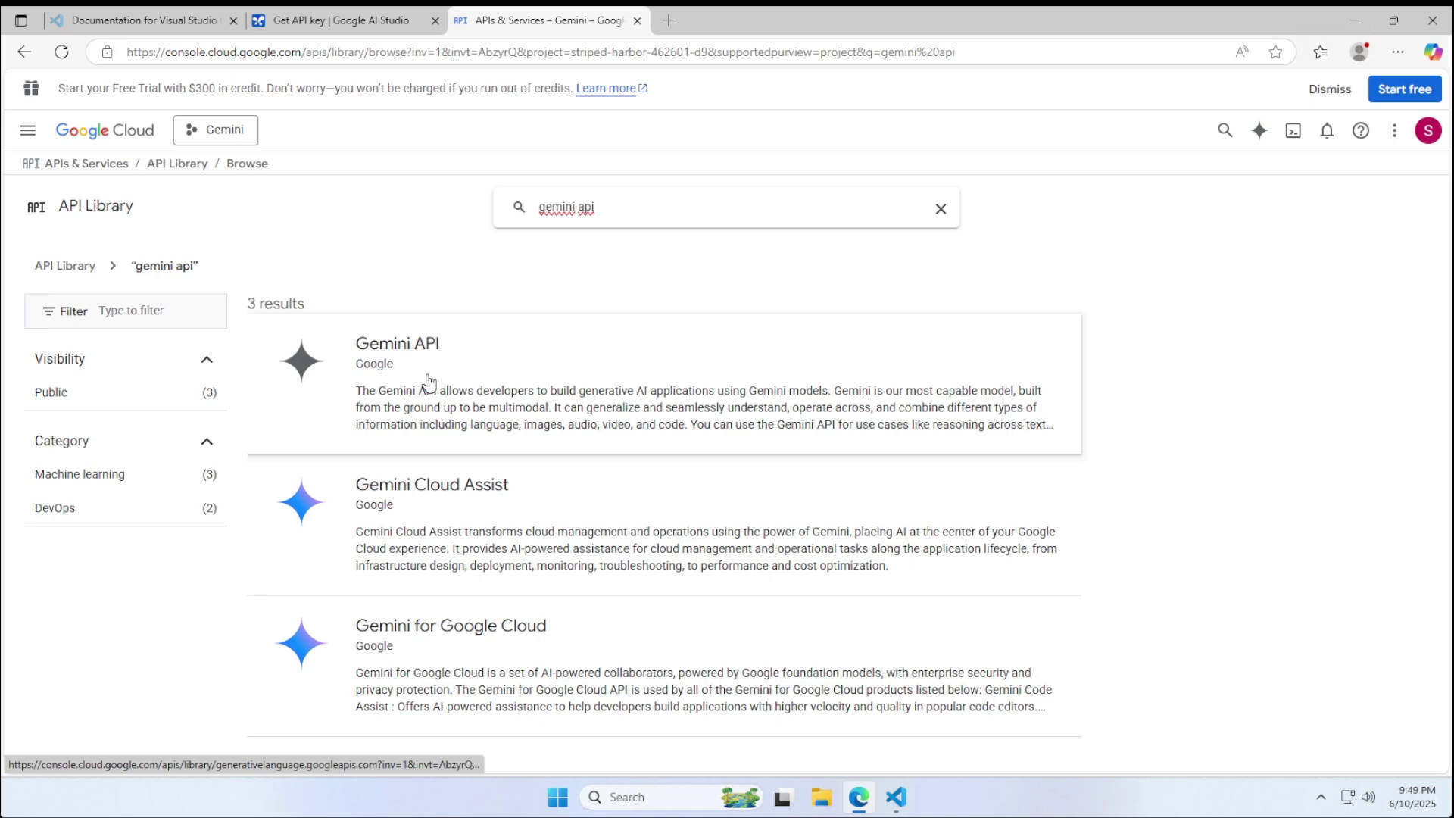
click(425, 383)
Step: Enable the Gemini API, then create and copy an AI Studio key in the Gemini project
click(195, 375)
click(341, 19)
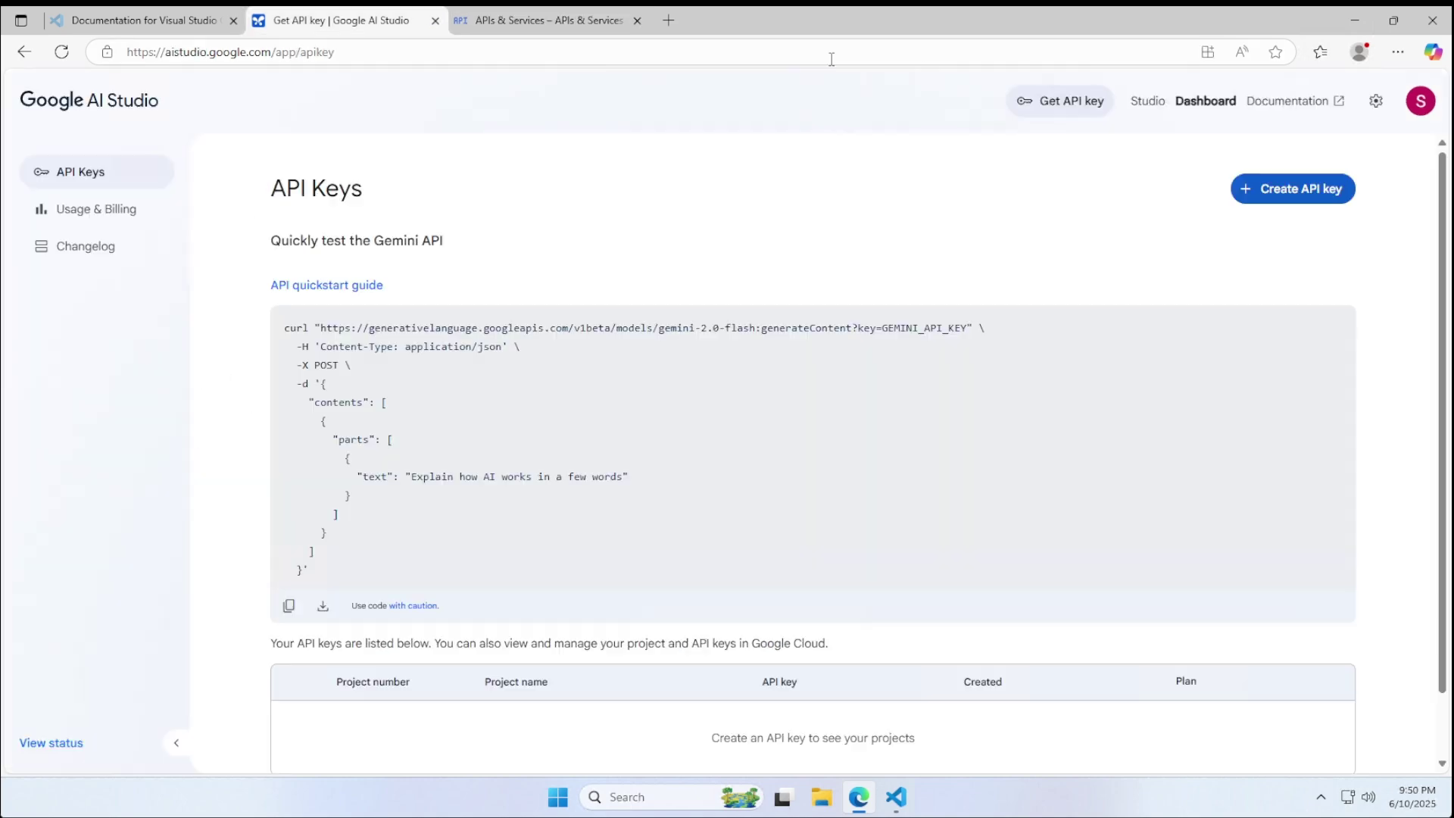
click(1293, 188)
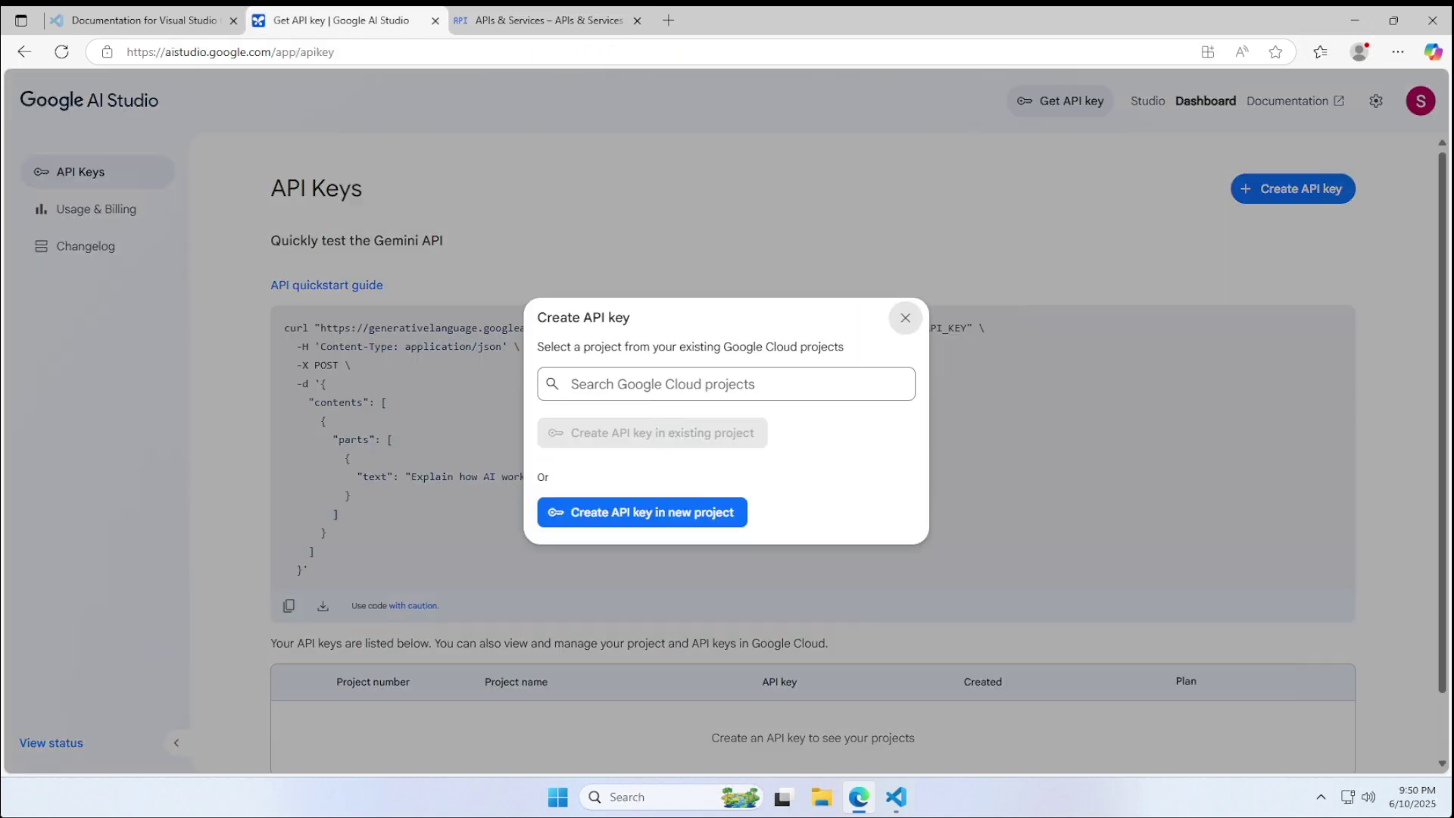
click(848, 387)
click(738, 427)
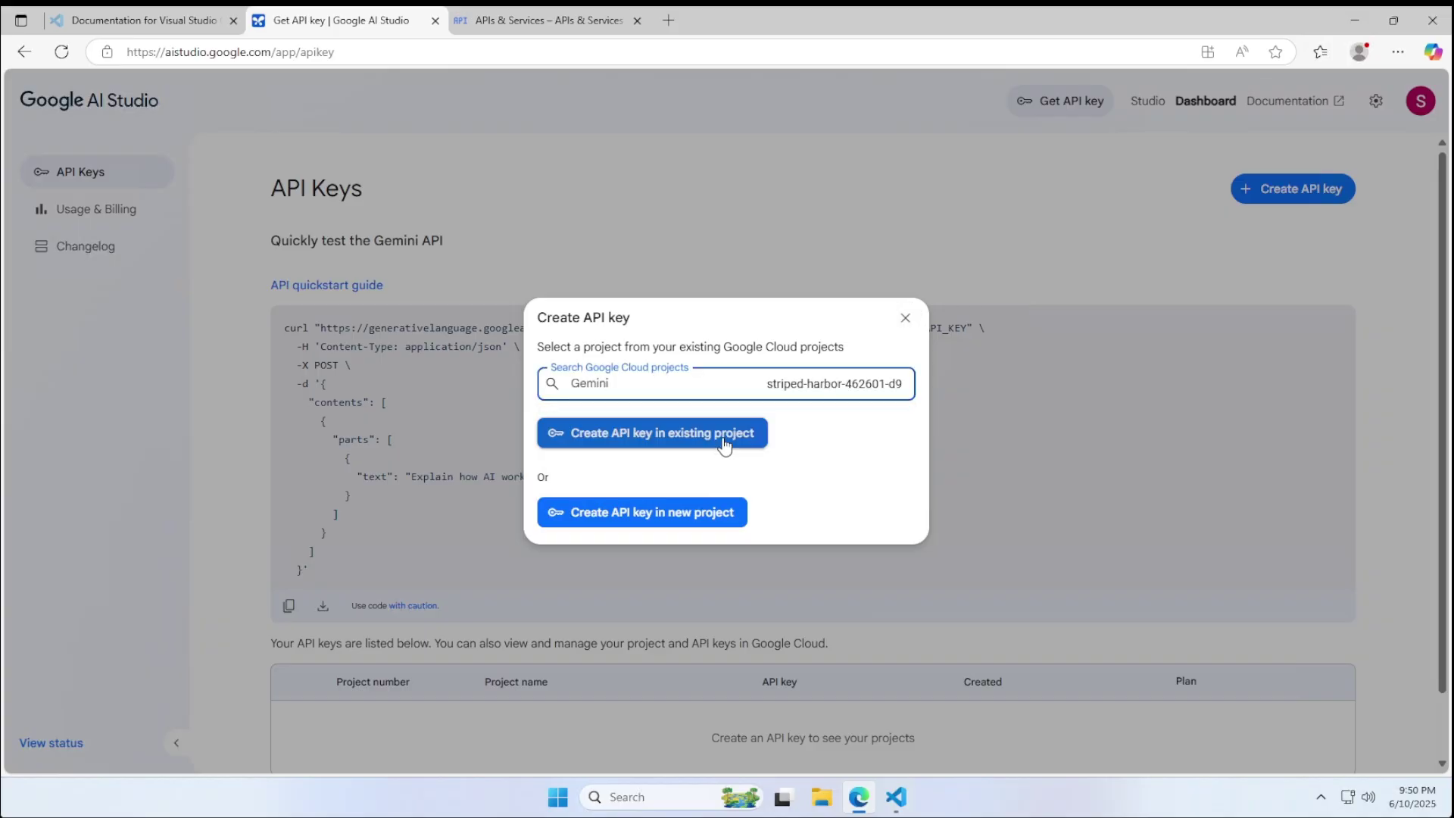
click(748, 447)
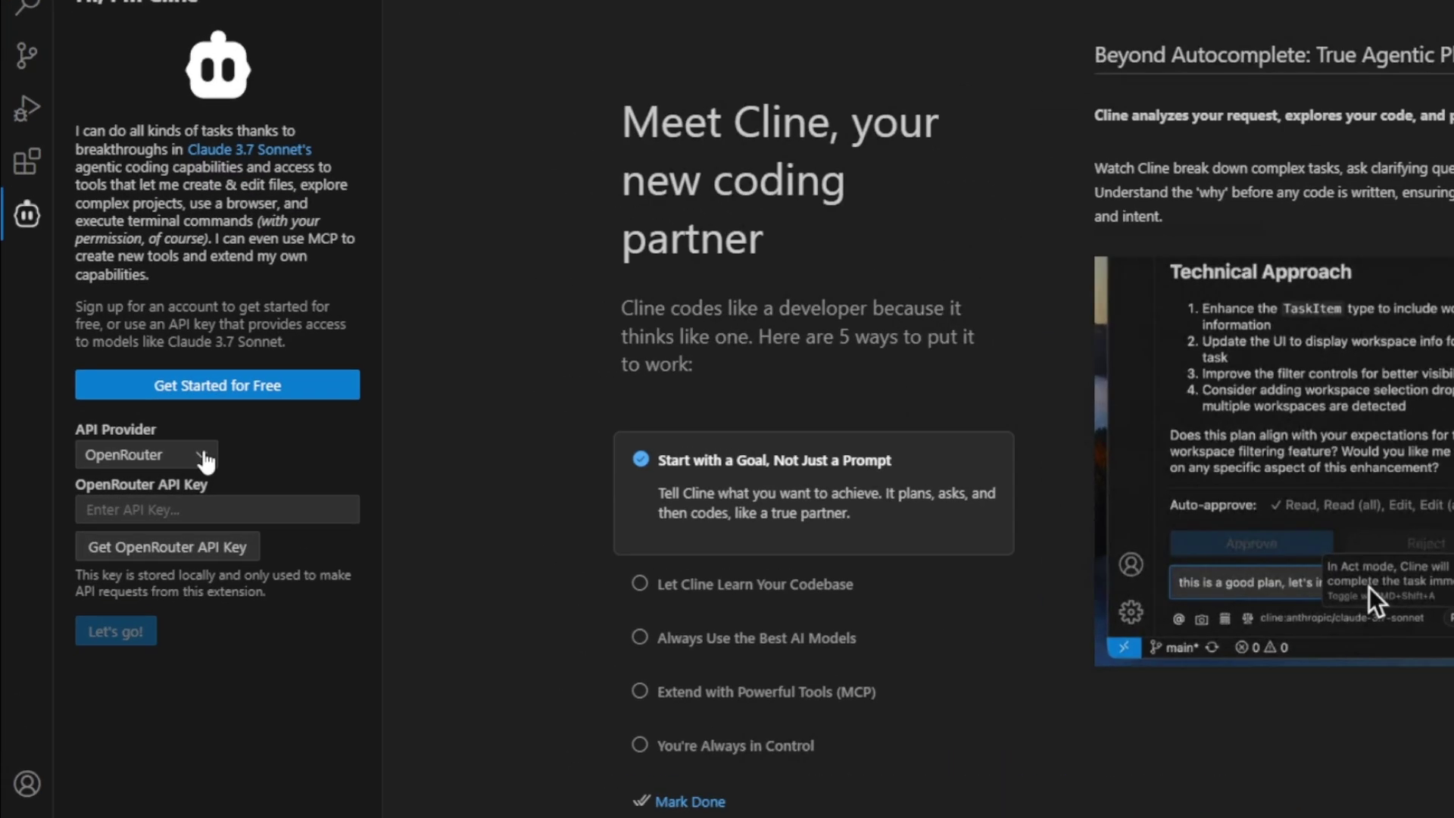
Step: Set Cline's provider to Google Gemini with the pasted key and model gemini-2.0-flash-001
click(204, 458)
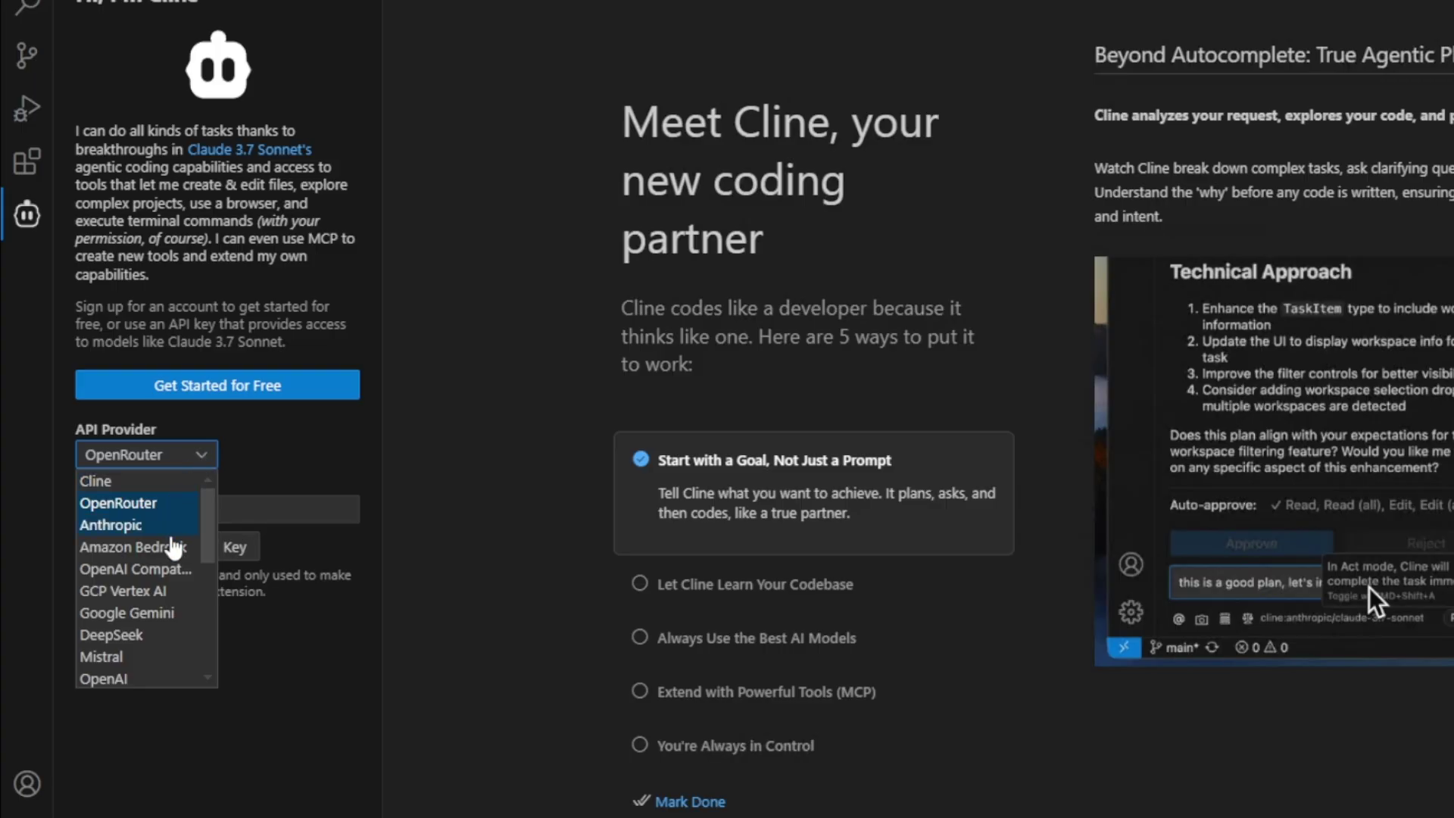
click(165, 615)
key(ctrl+v)
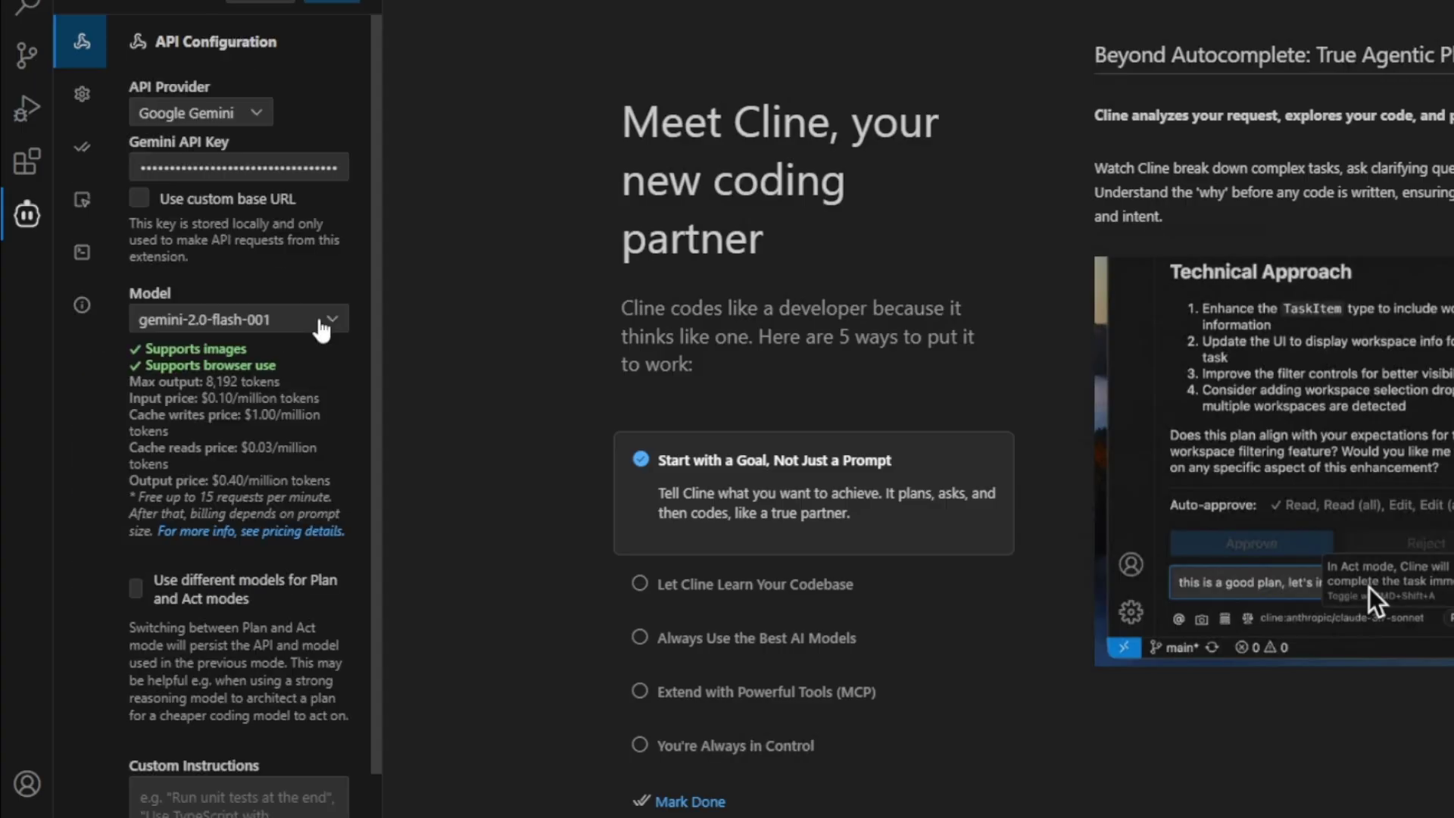
click(321, 321)
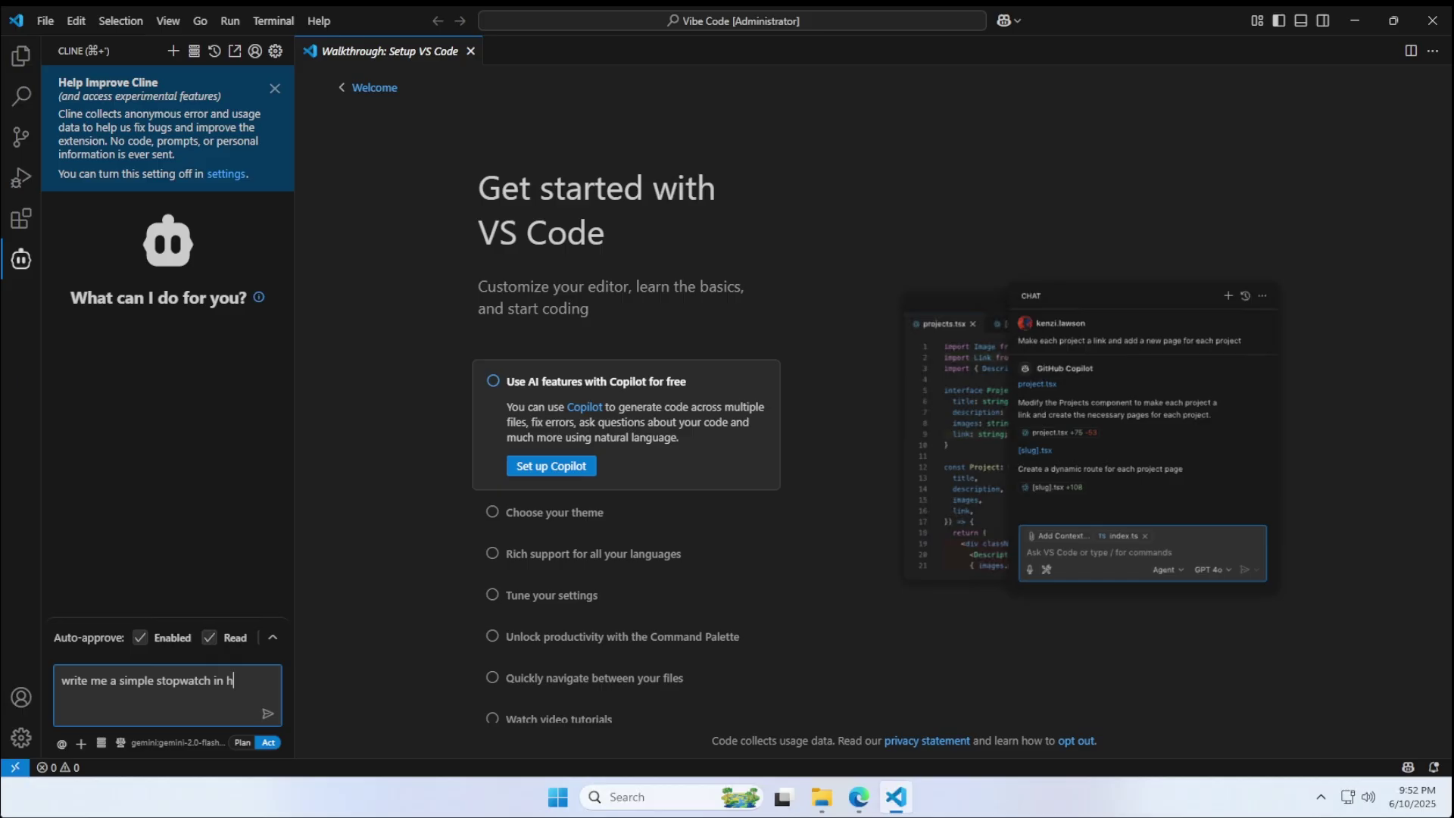
Step: Request a simple HTML stopwatch from Cline and save its index.html, style.css and script.js
key(Return)
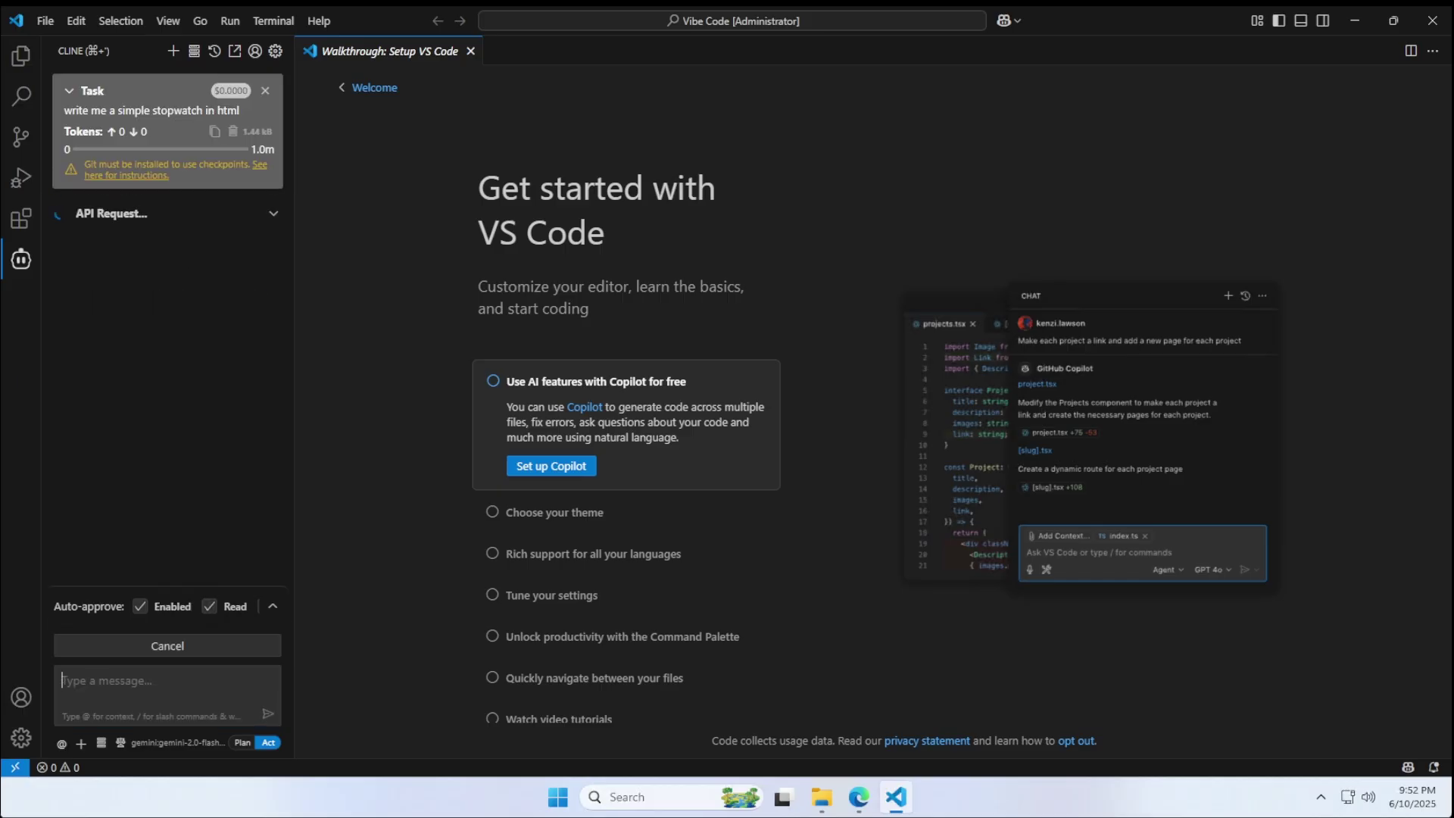
click(108, 645)
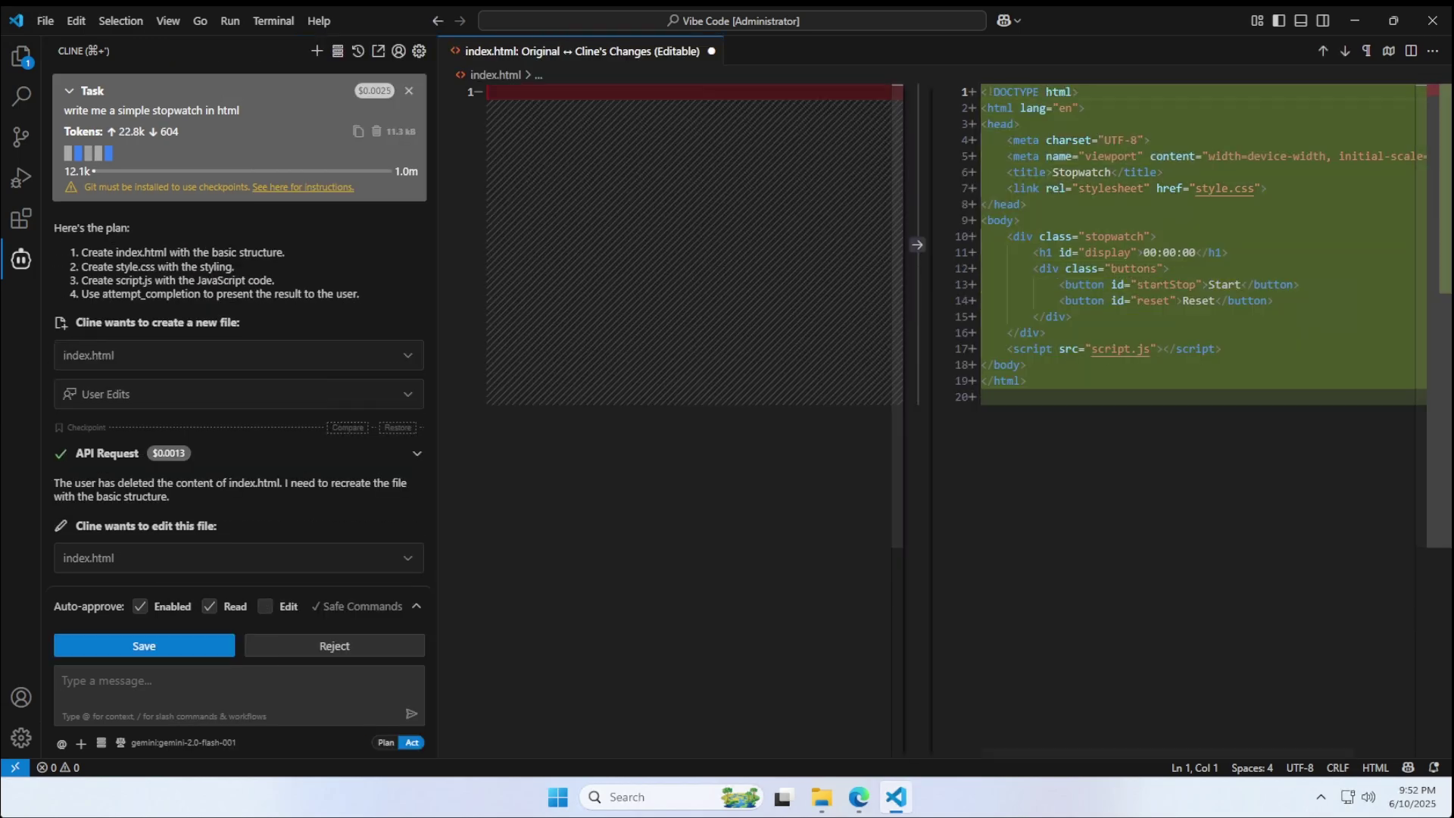
click(239, 646)
click(108, 645)
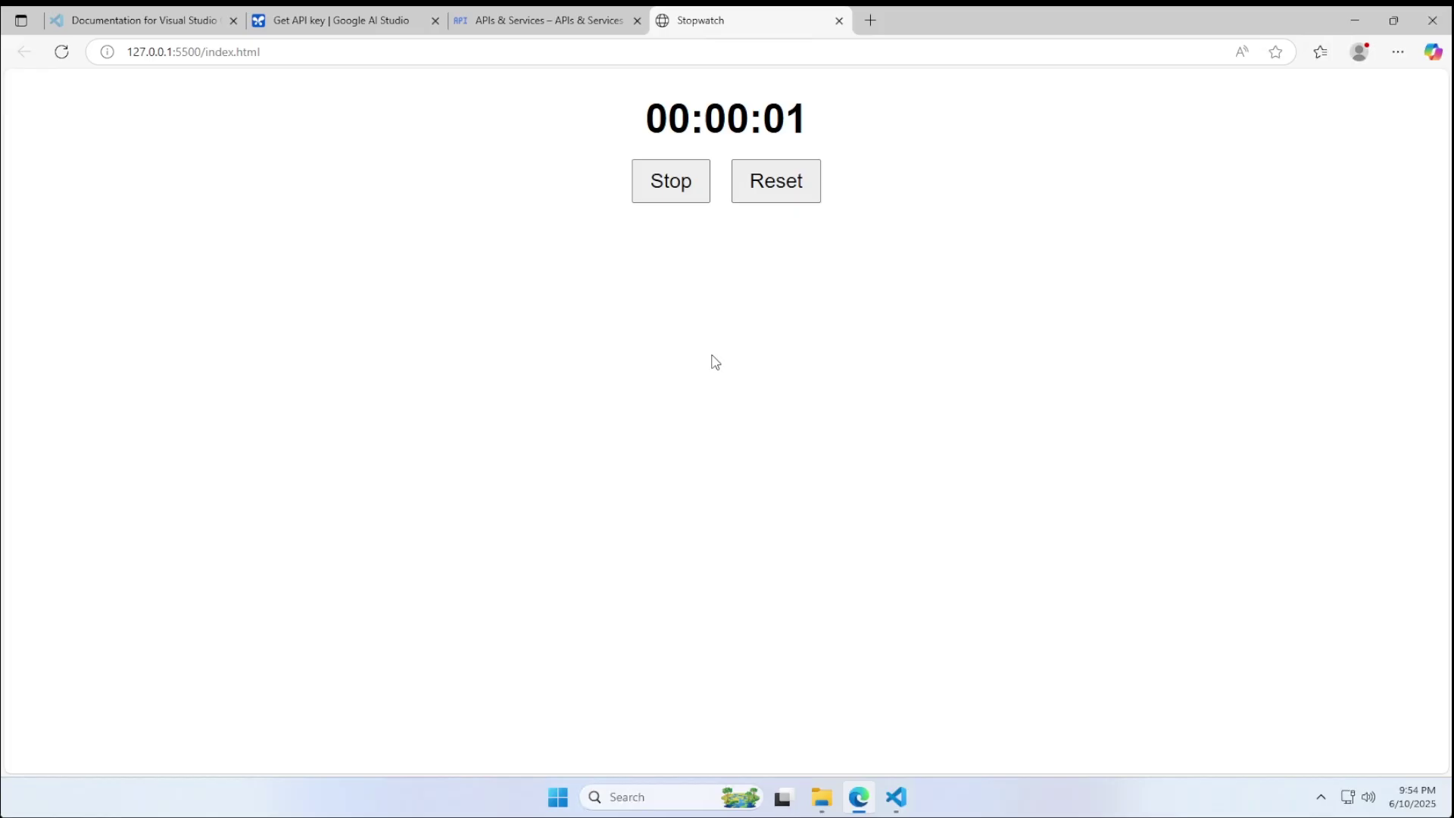
text(make the stopwatch round and modern)
Step: Have Cline restyle the stopwatch round and modern, then start its timer
key(Return)
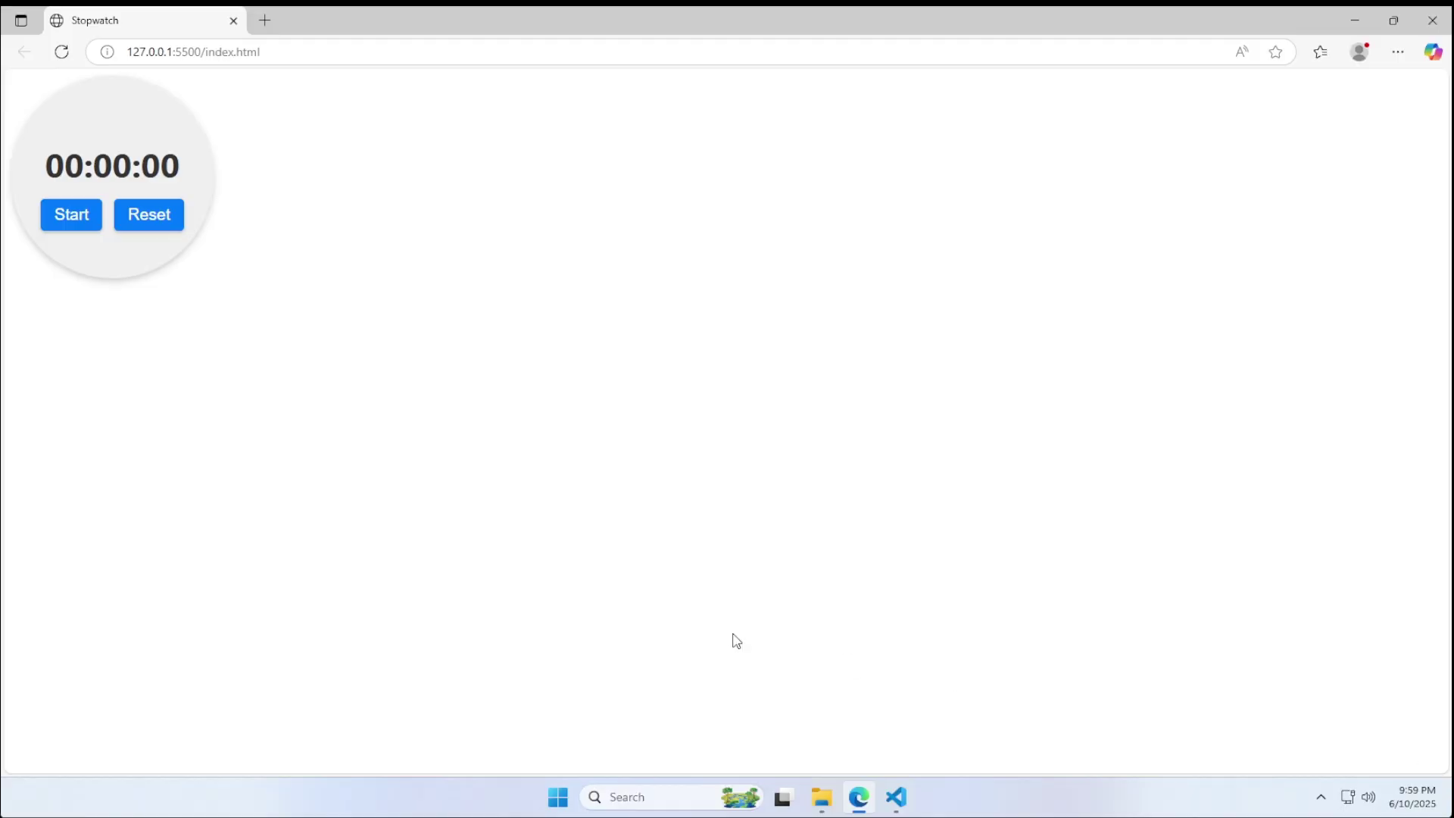
click(74, 223)
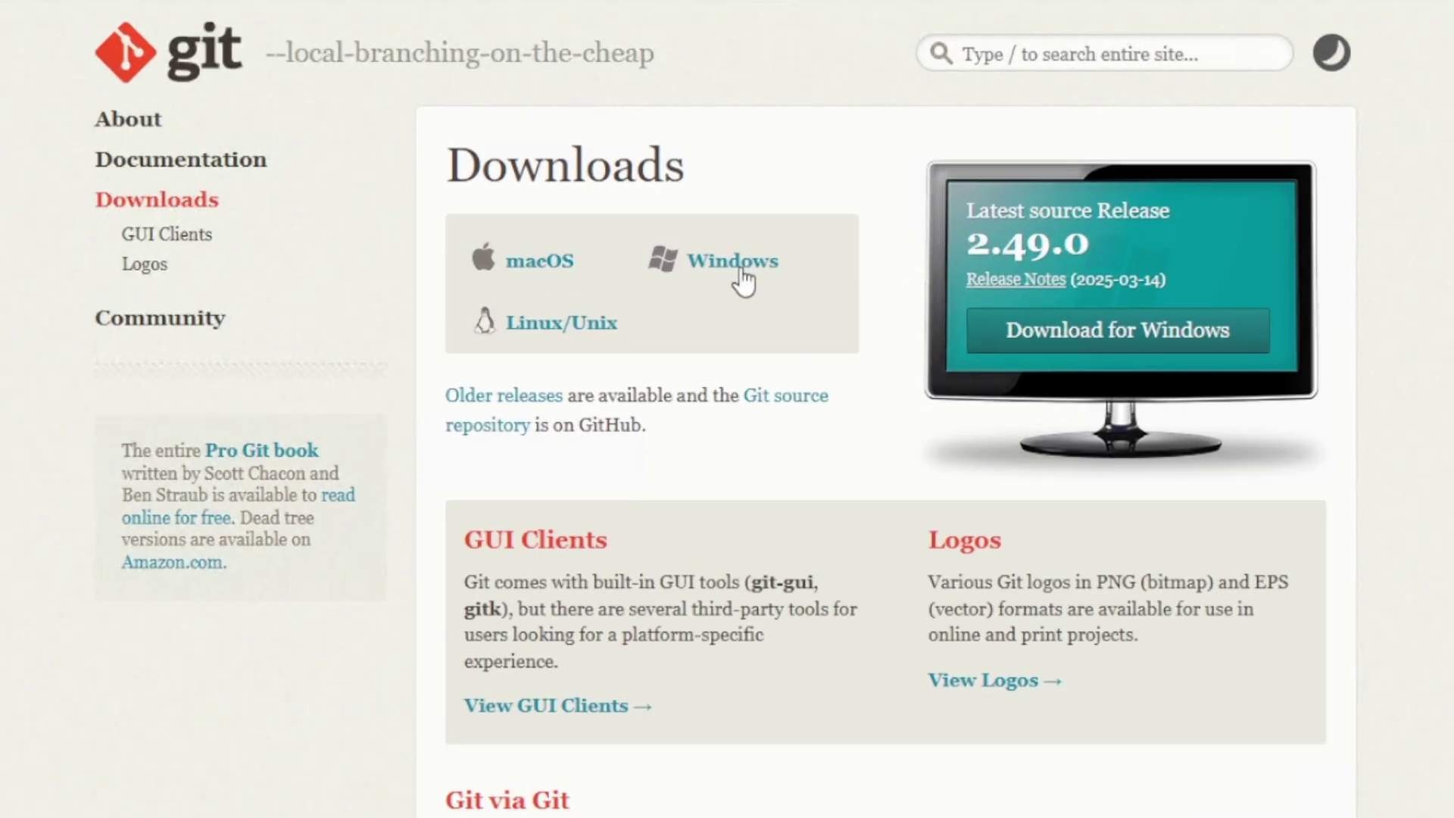
Step: Follow the Windows link on git-scm.com's Downloads page
click(731, 232)
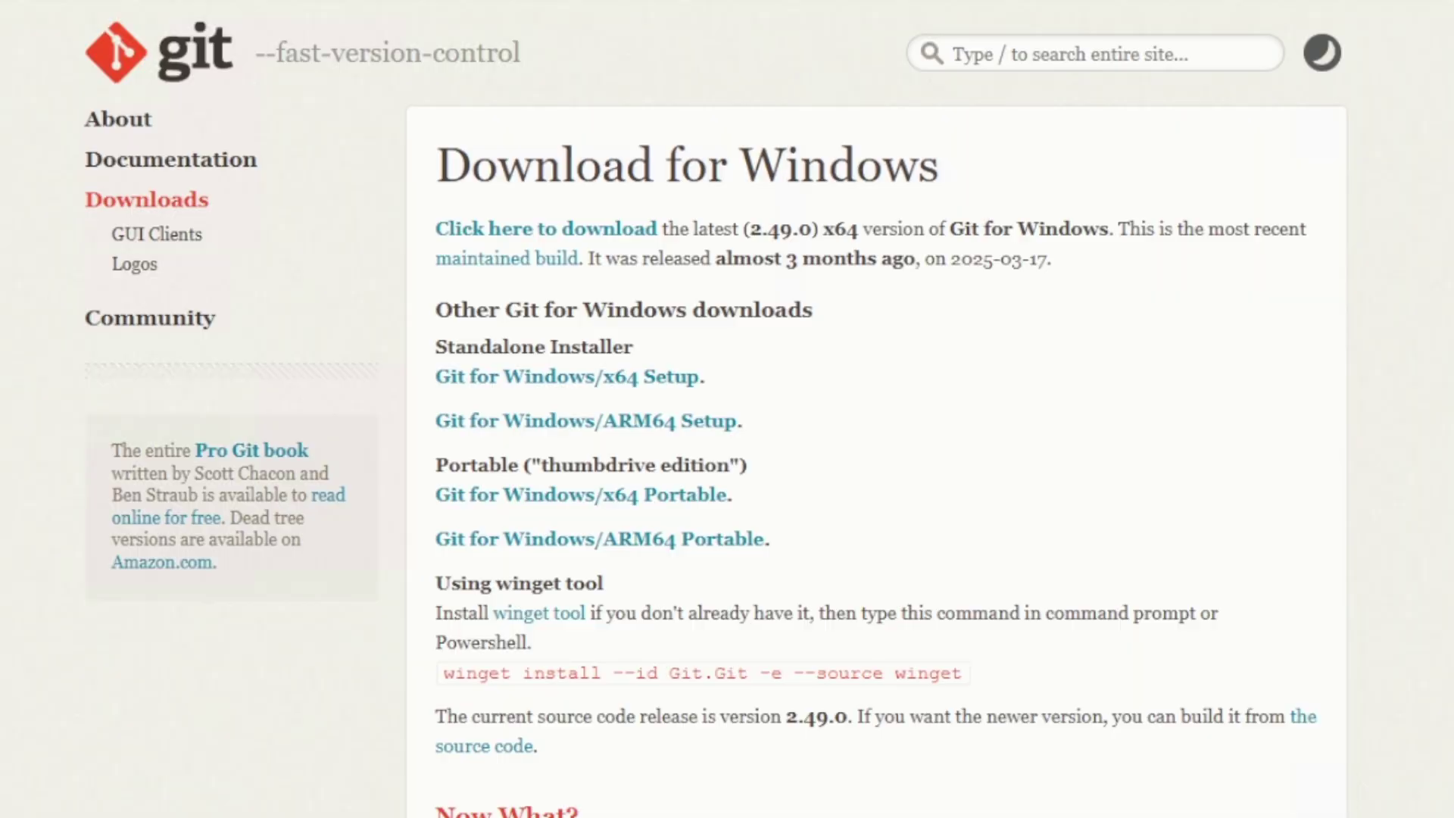